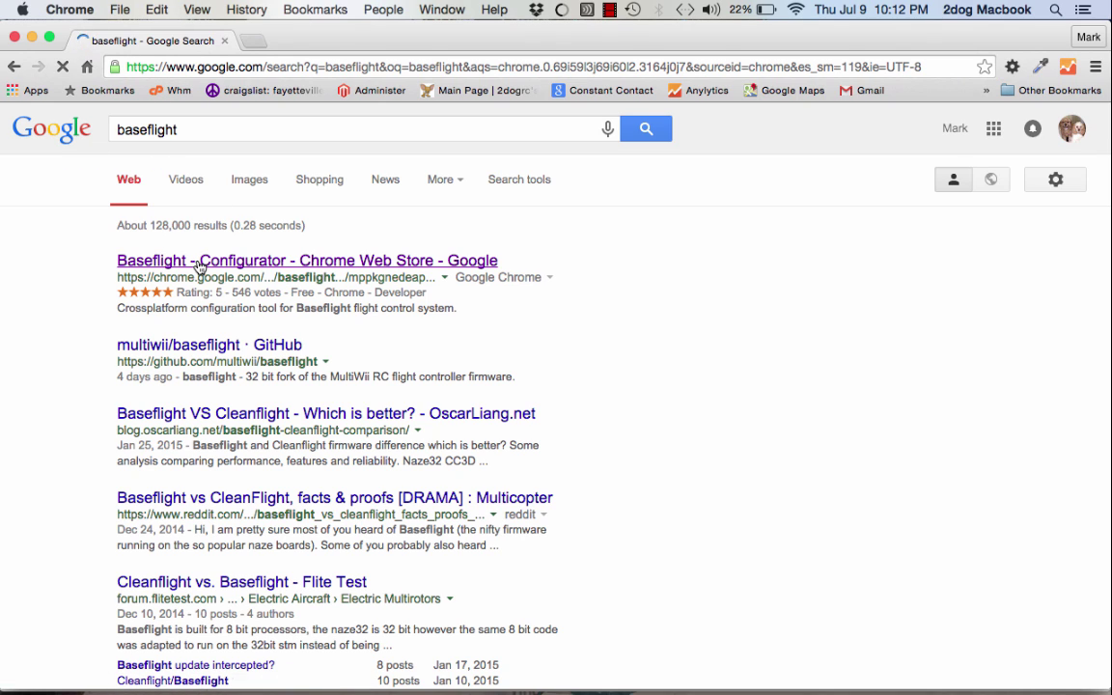
- View the Baseflight - Configurator listing in the Chrome Web Store from the search results, and close the listing
left_click(198, 263)
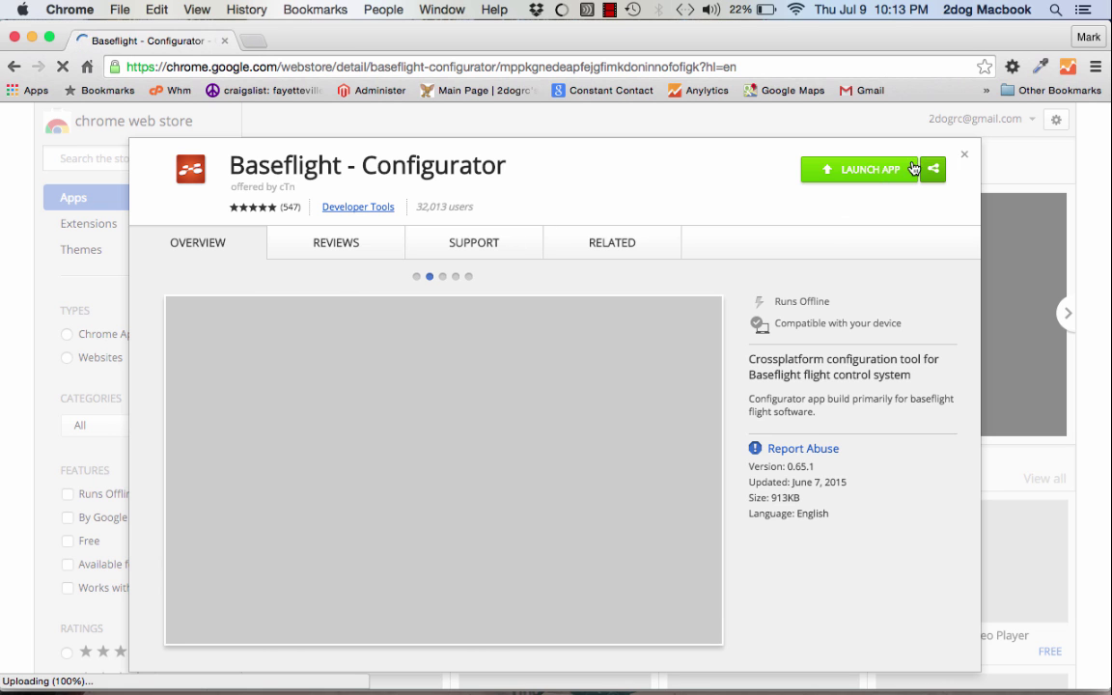
left_click(963, 154)
- Launch the Baseflight configurator from the Chrome App Launcher and make its window fill the screen
mouse_move(534, 681)
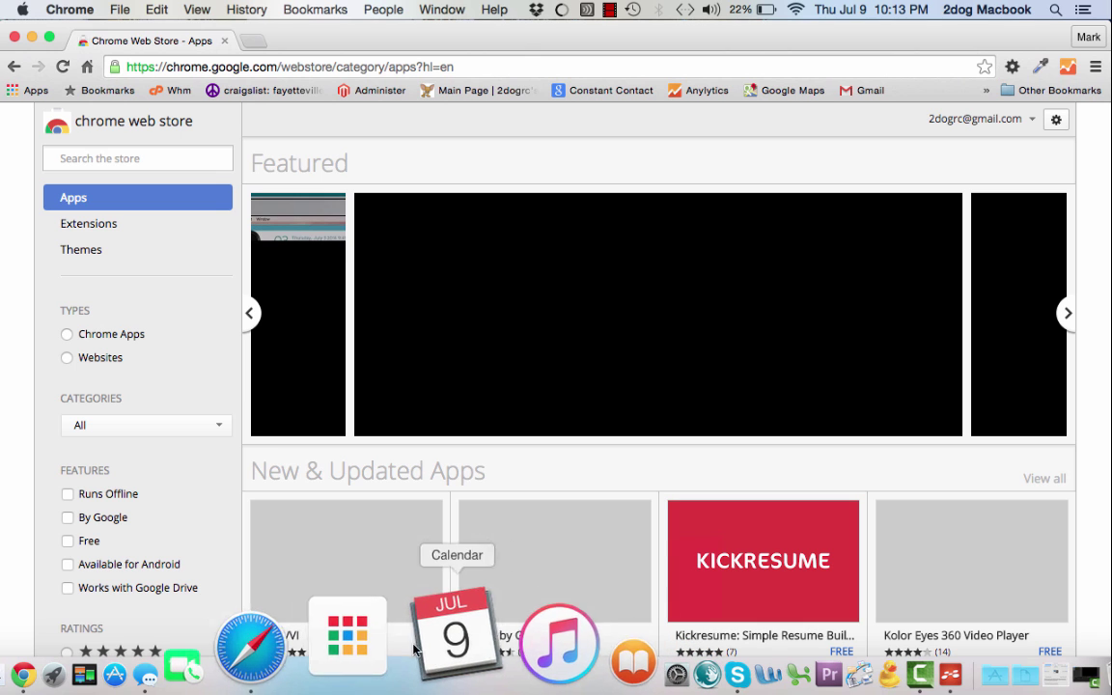
left_click(402, 646)
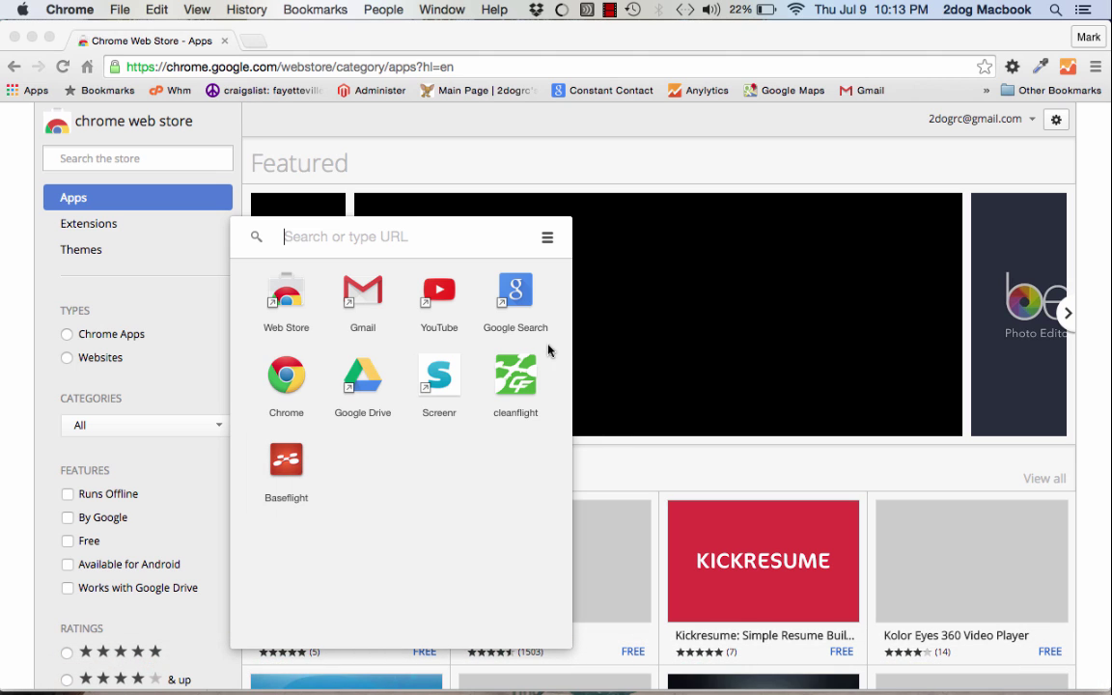
left_click(286, 466)
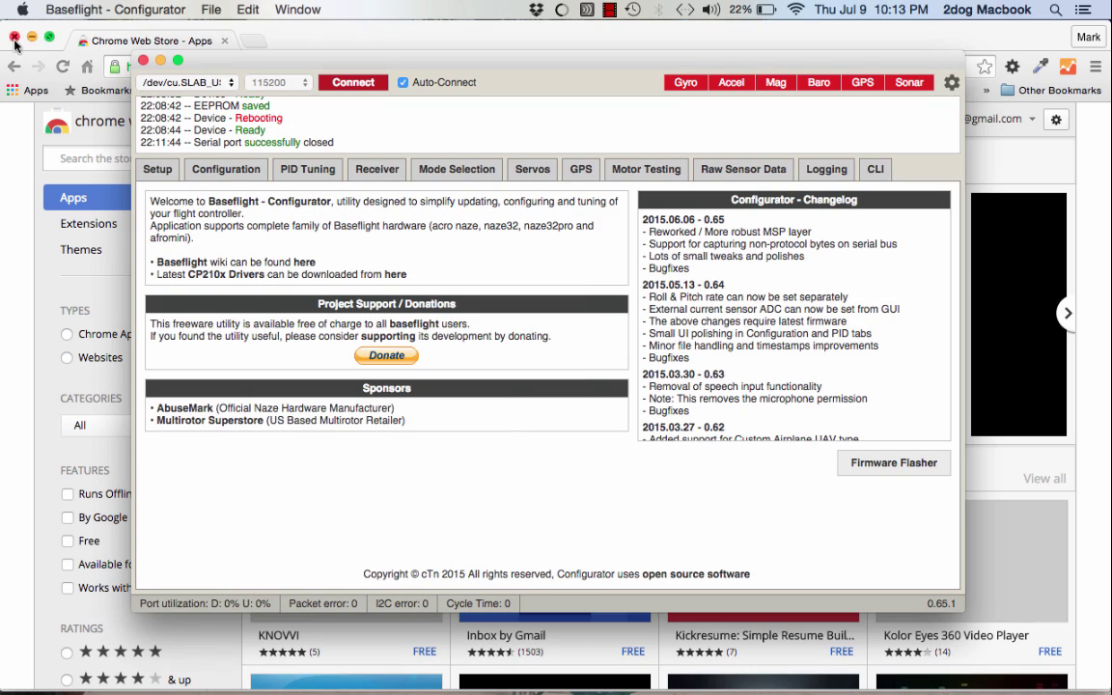
left_click(178, 60)
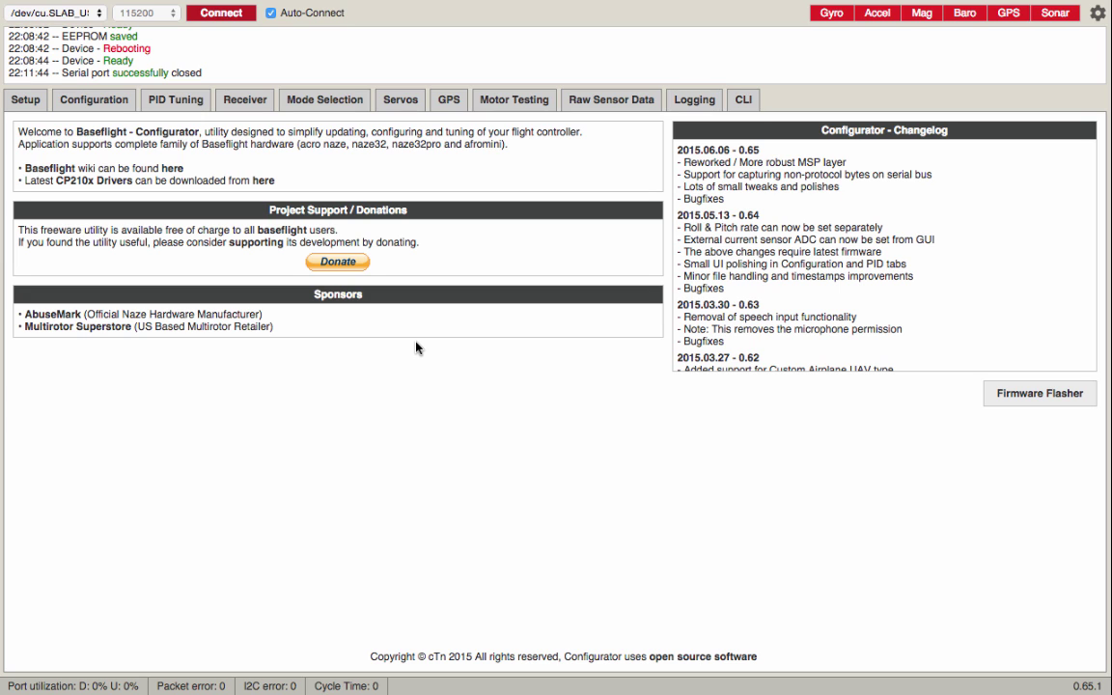
- Connect to the flight controller and calibrate its accelerometer and magnetometer
left_click(217, 12)
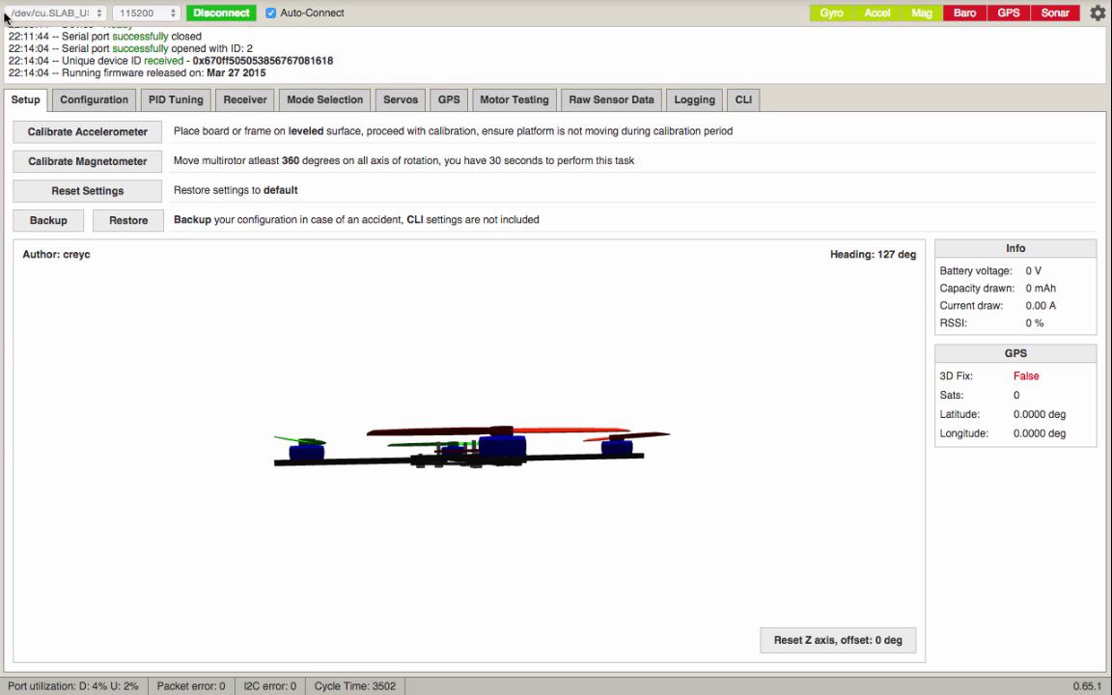
left_click(124, 131)
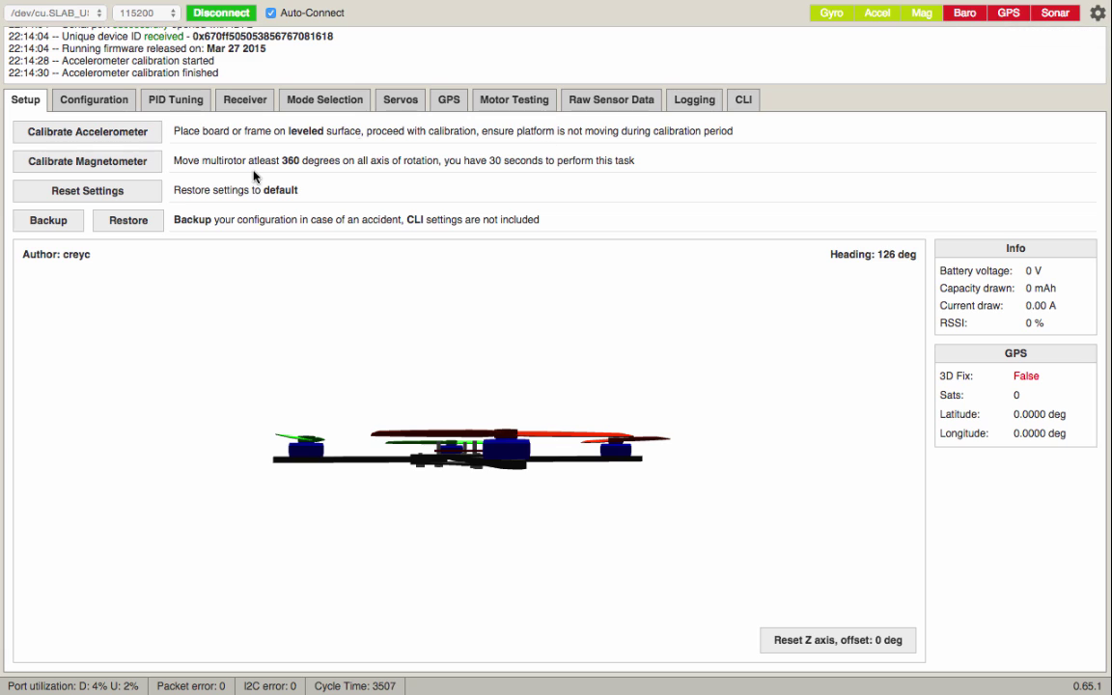
left_click(148, 167)
left_click(135, 165)
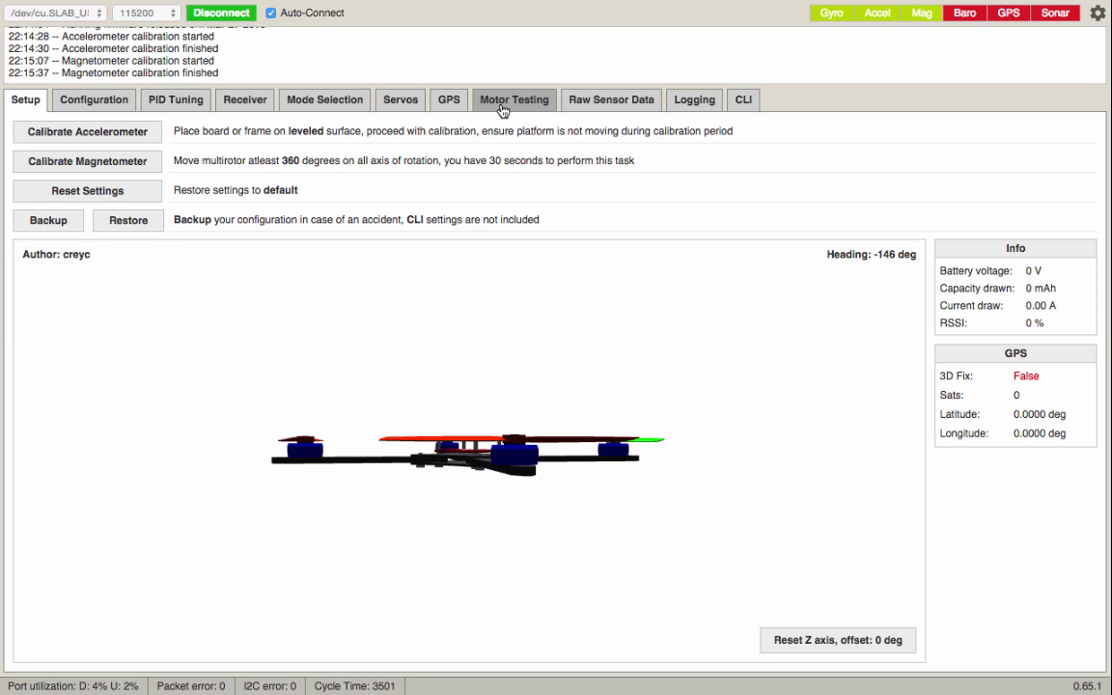
- Enable Oneshot in the configuration features and save the configuration to the board
left_click(114, 104)
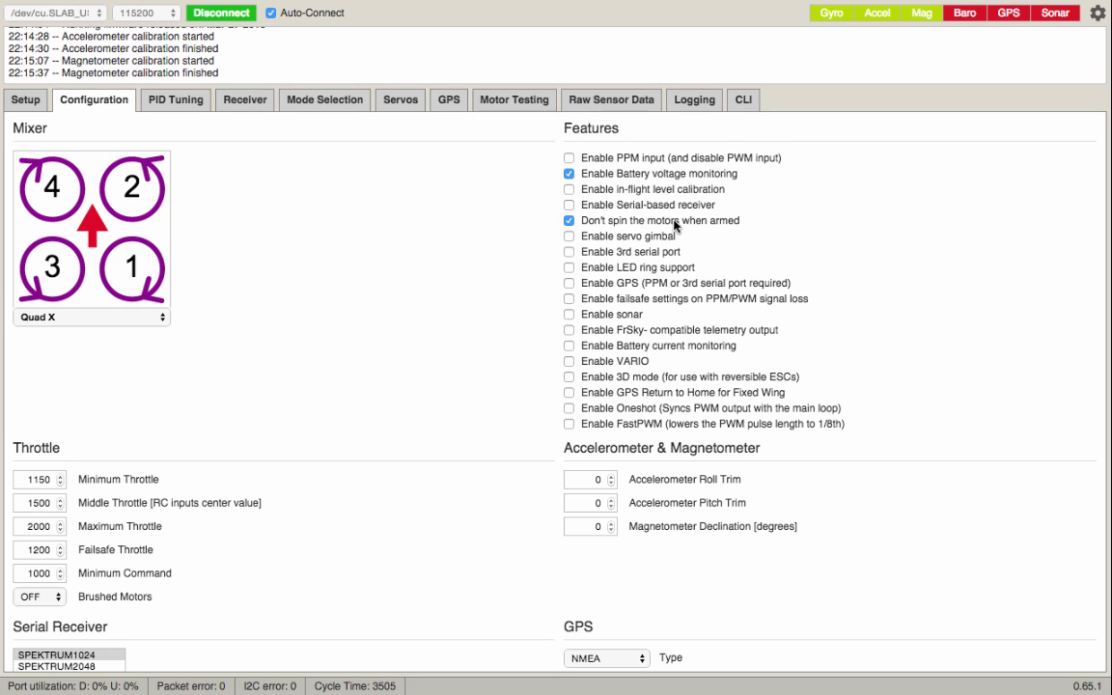
left_click(569, 408)
scroll(368, 301, "down", 3)
scroll(369, 302, "down", 2)
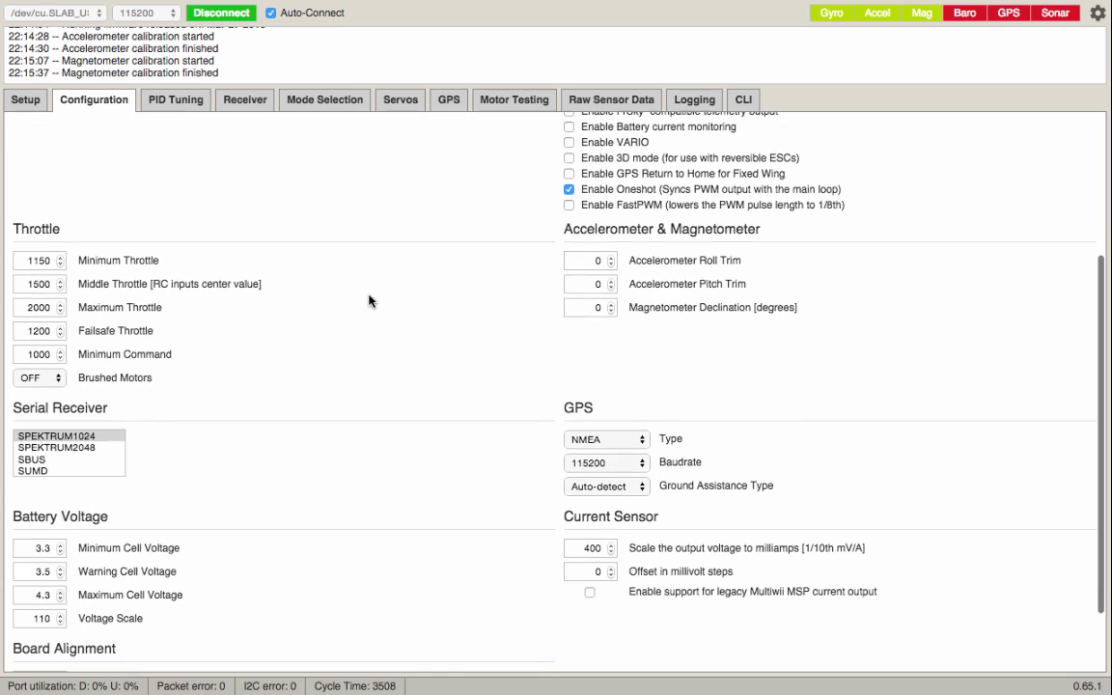
left_click(1071, 650)
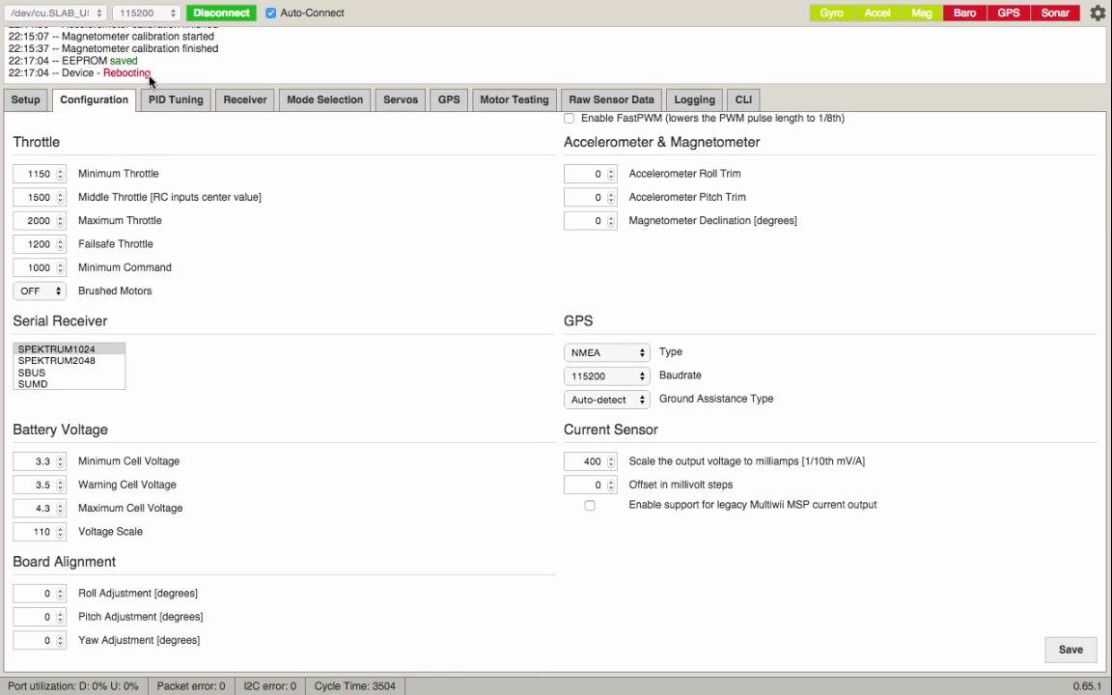
scroll(384, 346, "up", 3)
scroll(384, 346, "up", 1)
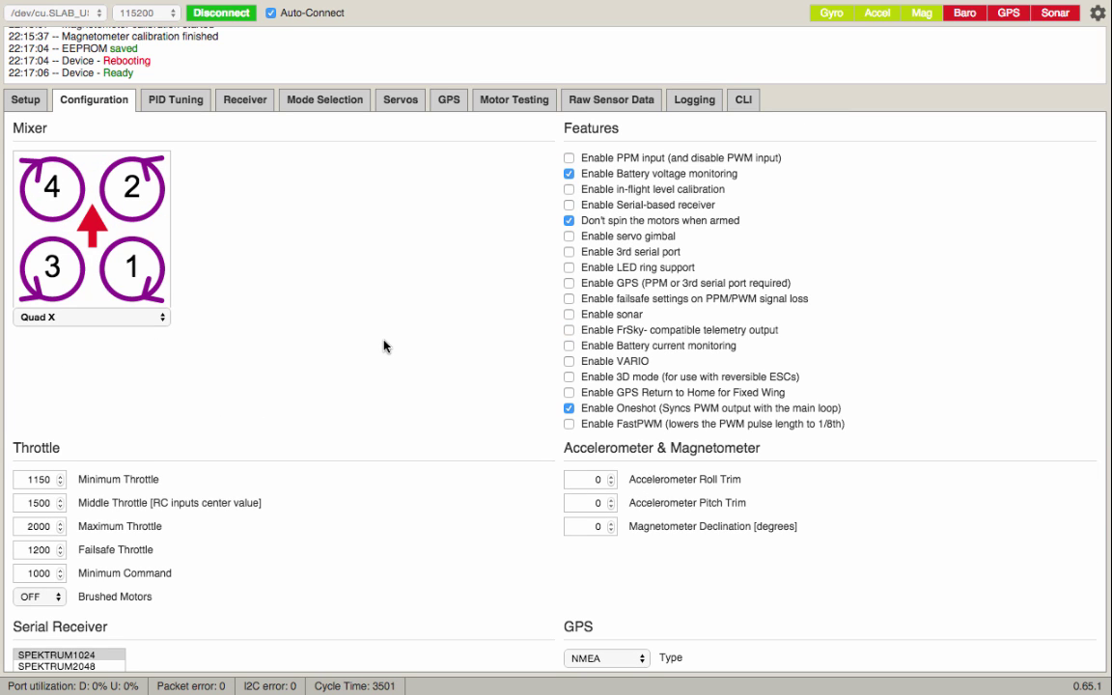
- Enable motor test mode, raise the master throttle for all four motors to 2000, and bring it back down to 1000
left_click(511, 101)
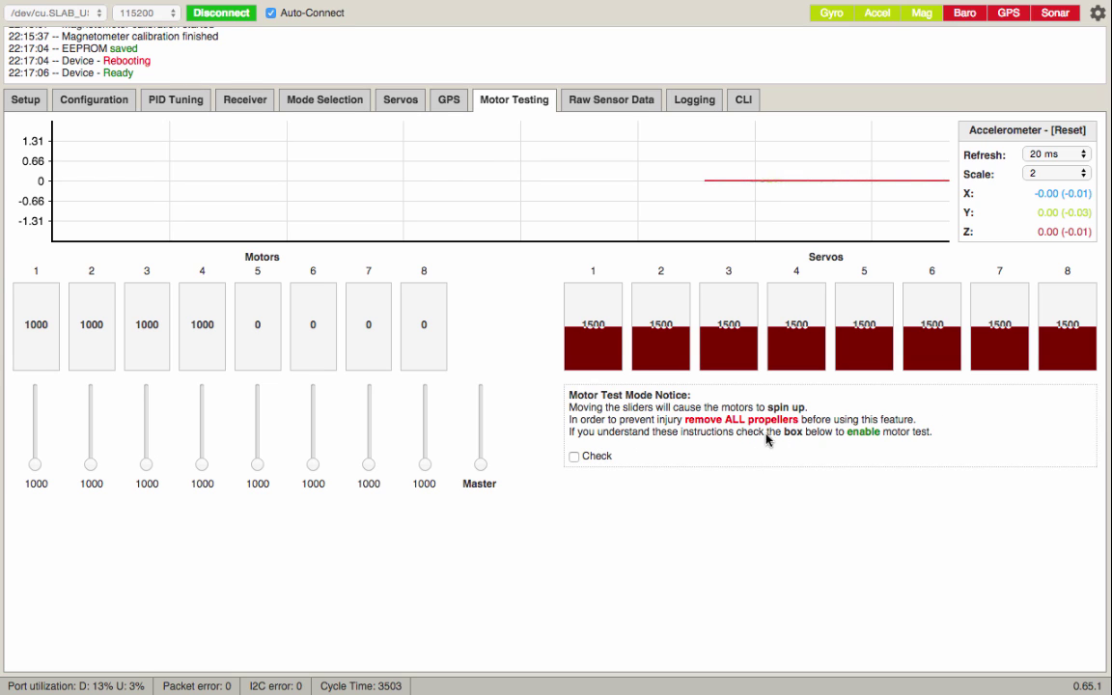
left_click(575, 457)
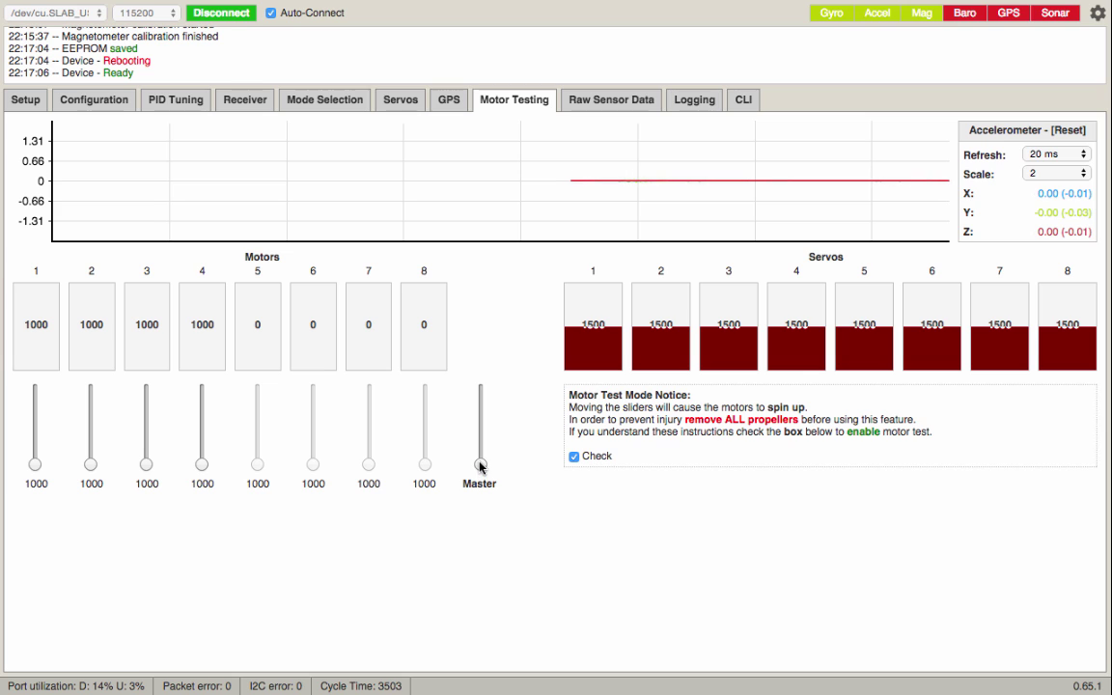
left_click_drag(481, 466, 477, 372)
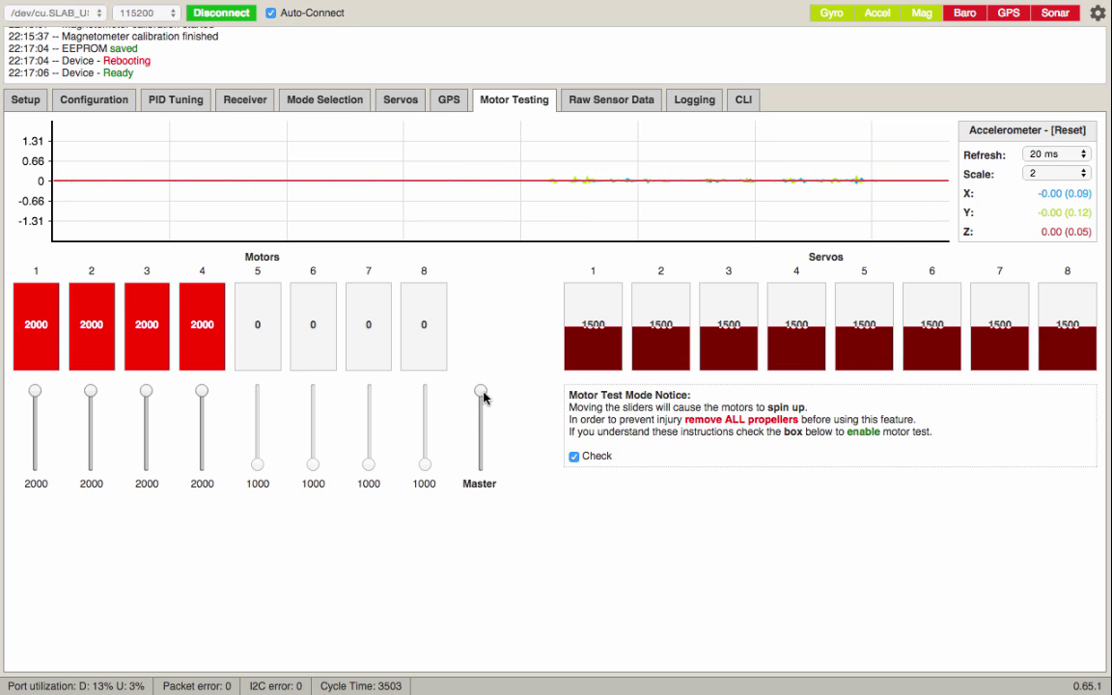
left_click_drag(484, 398, 487, 518)
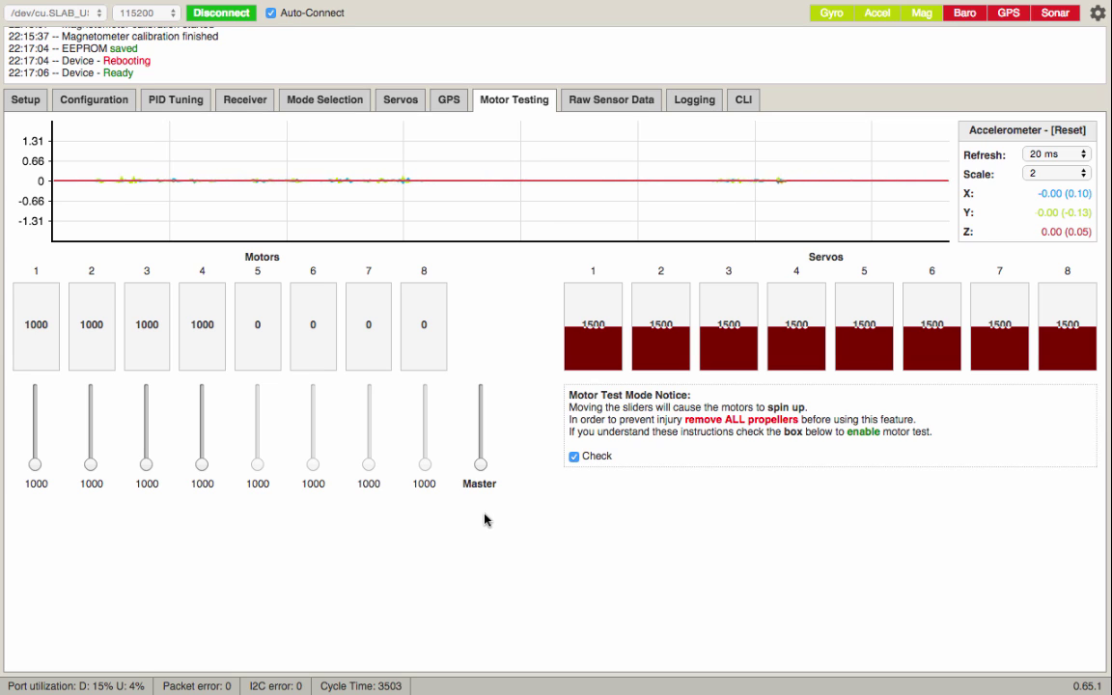
key("XF86AudioLowerVolume")
key("XF86AudioLowerVolume")
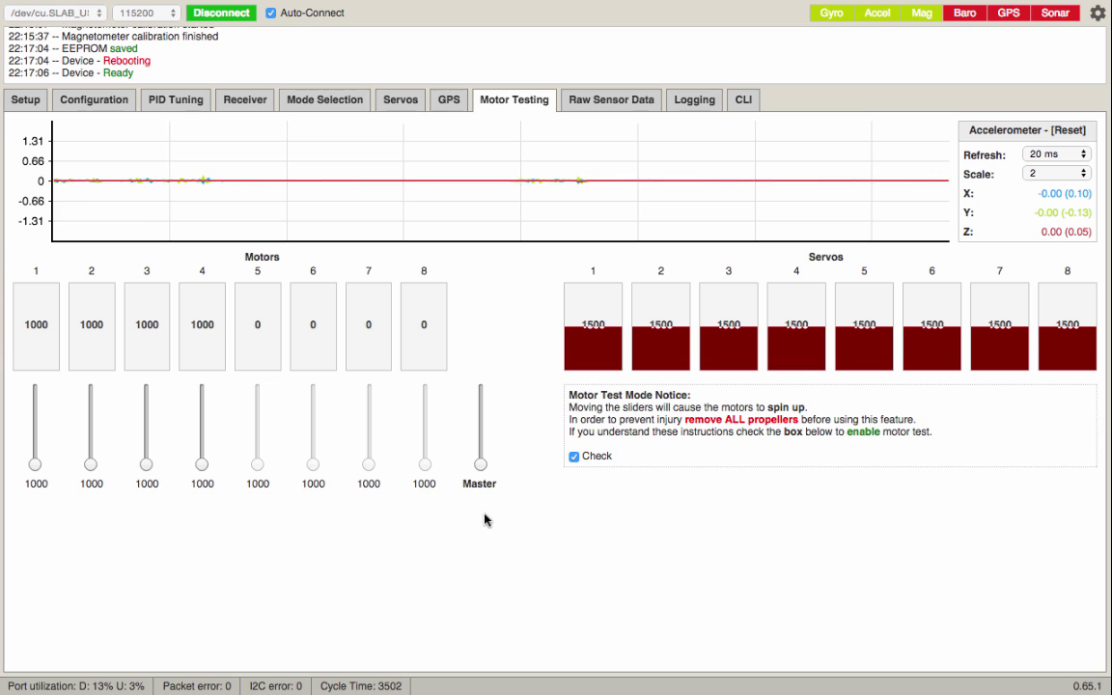
key("XF86AudioMute")
- Save the mode selection with ARM on AUX 2 low, ANGLE on AUX 1 low and HORIZON on AUX 1 medium
left_click(334, 105)
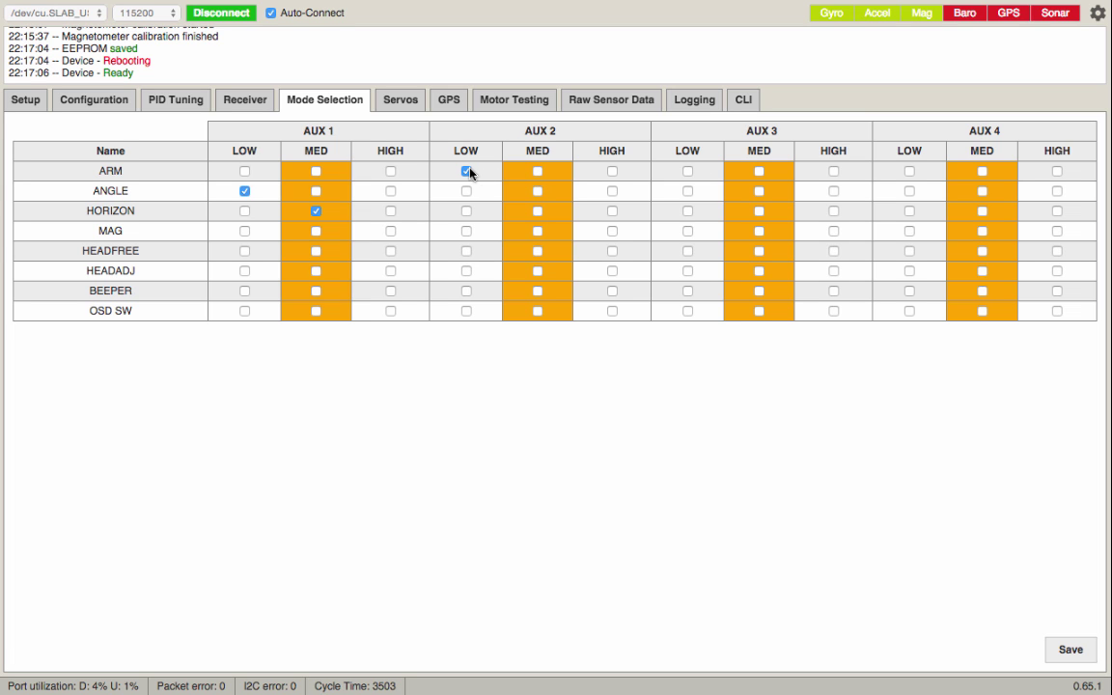
left_click(1073, 657)
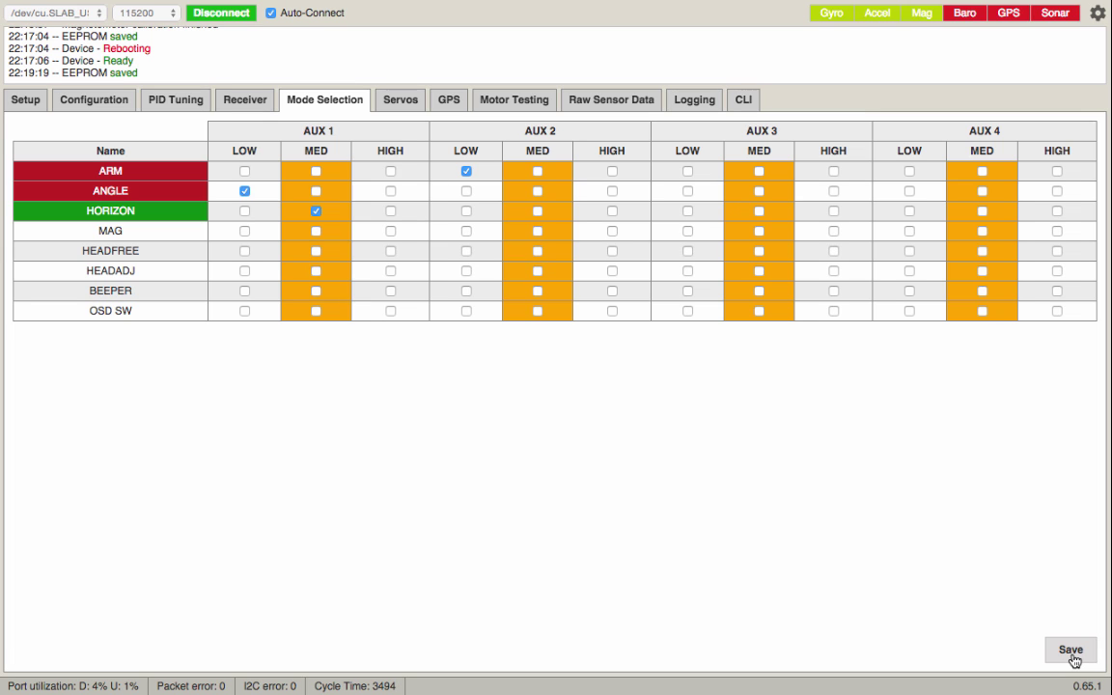
- Check the receiver channels, enable PPM input in the configuration features, and save the configuration
left_click(242, 106)
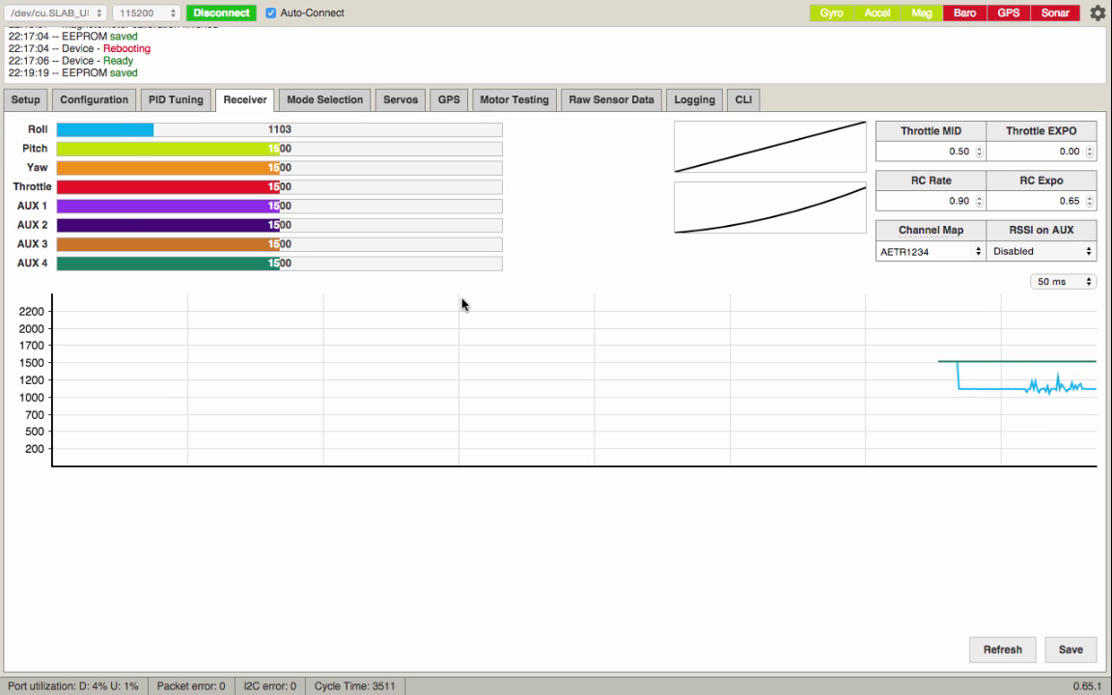
left_click(105, 98)
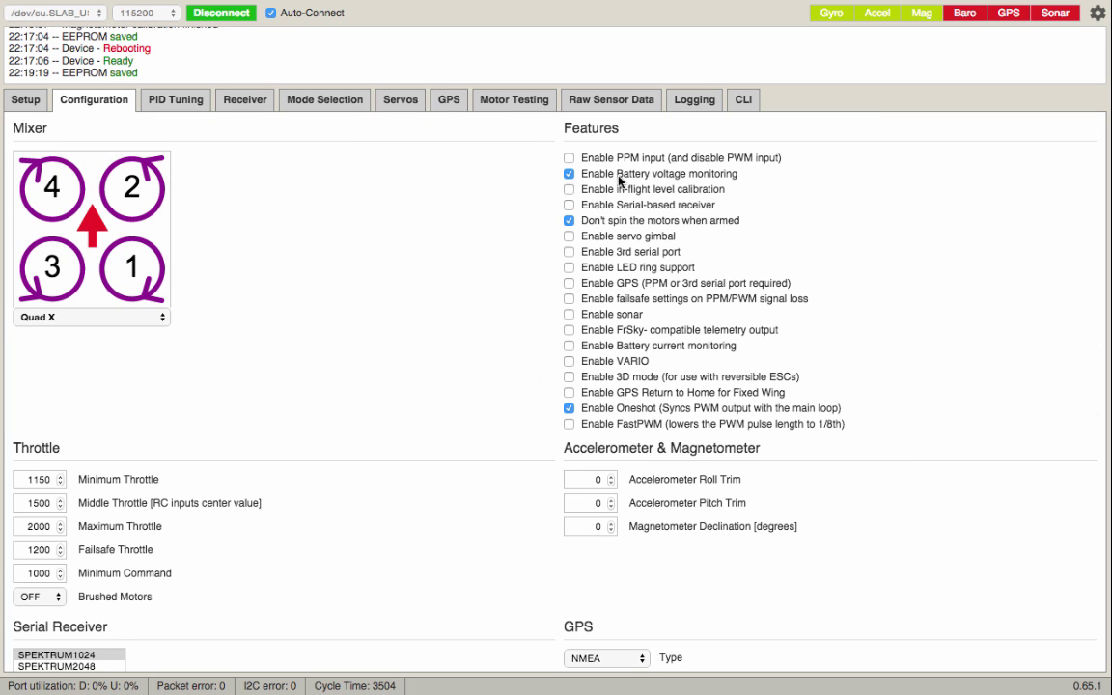
scroll(996, 434, "down", 5)
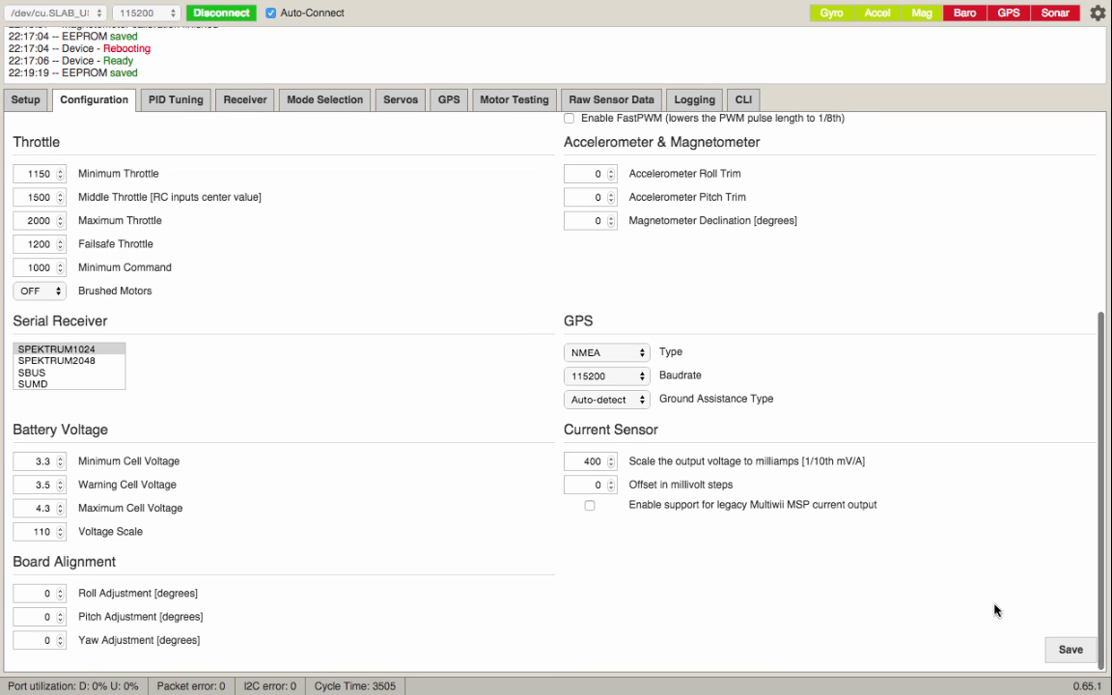
scroll(962, 574, "up", 5)
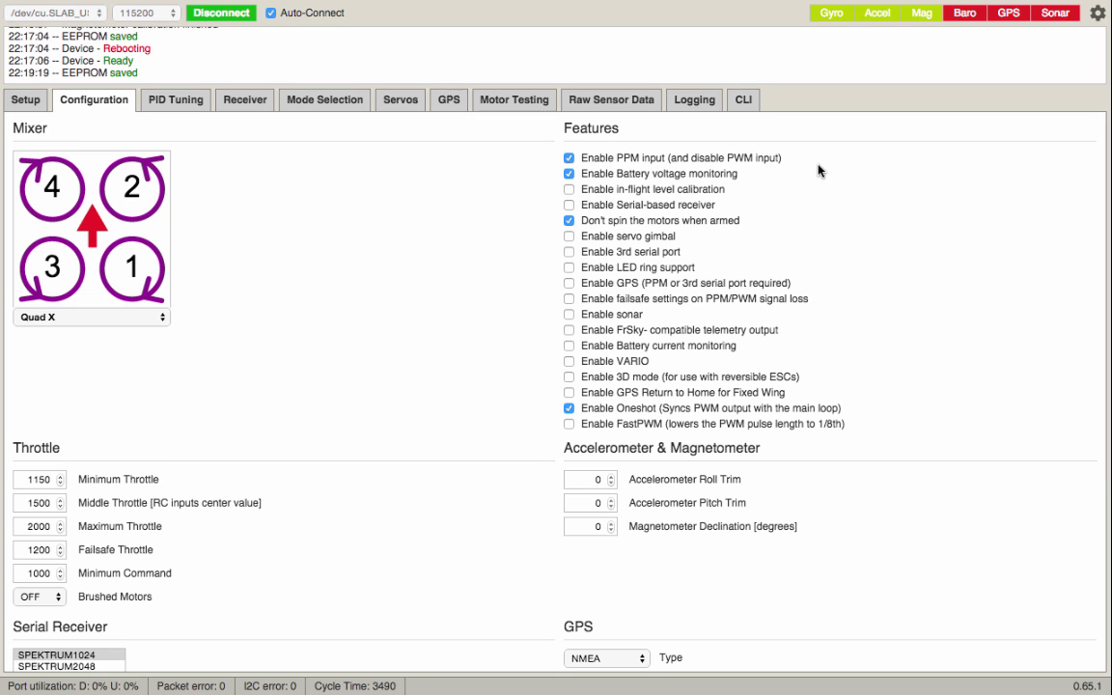
scroll(472, 213, "down", 5)
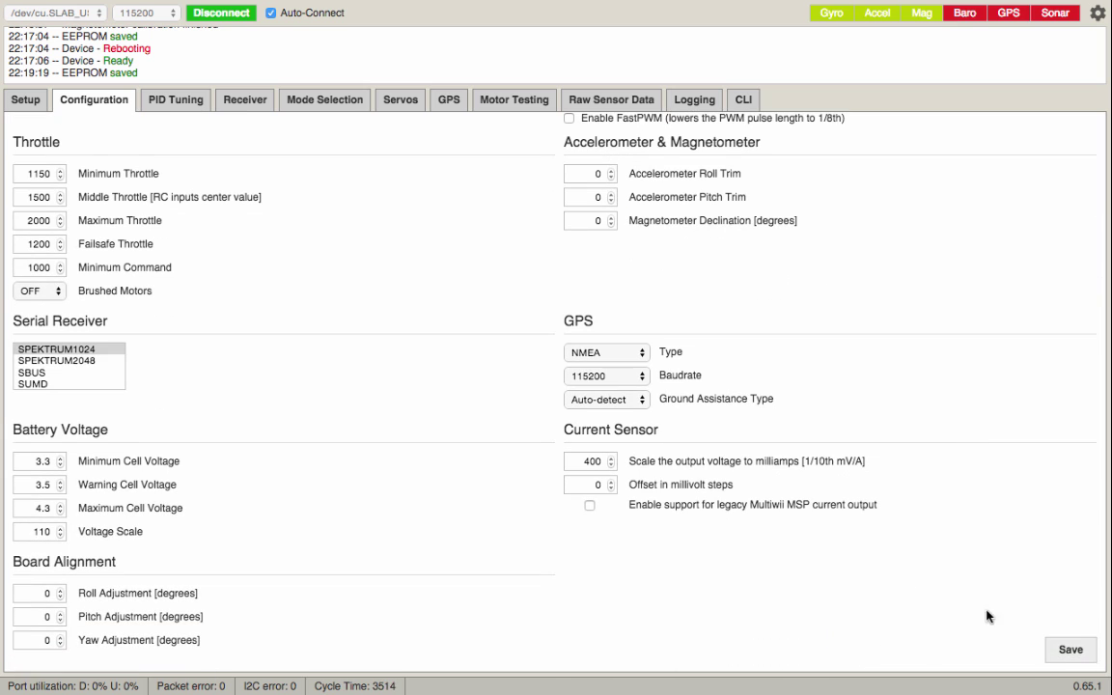
left_click(1070, 650)
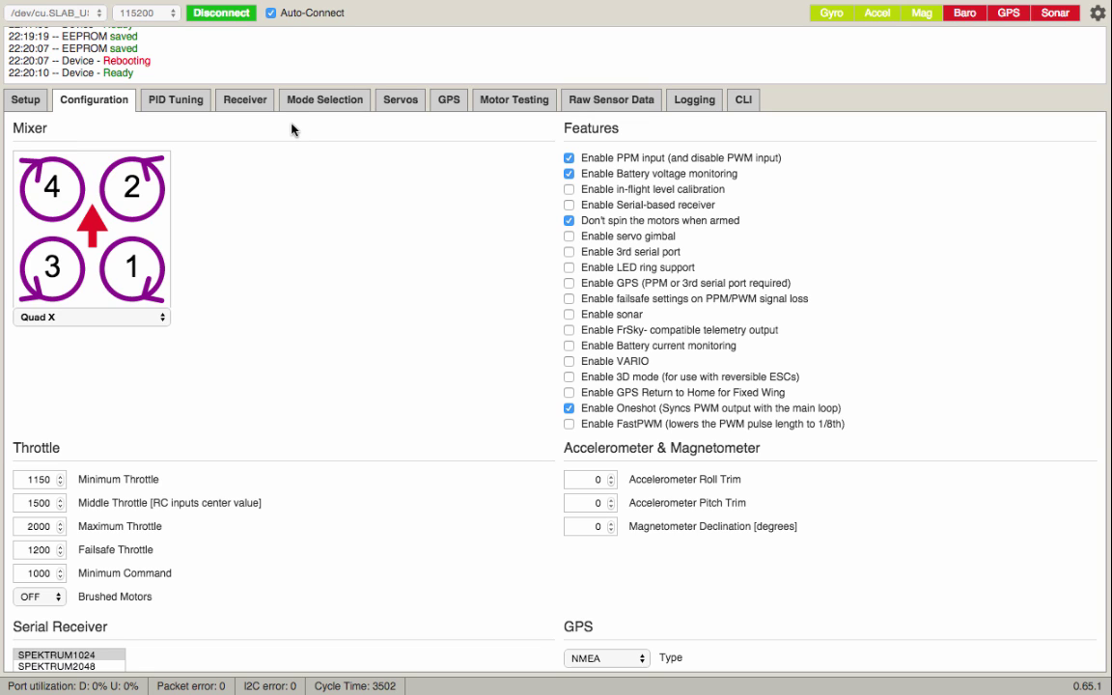
- Set the receiver's channel map to JR / Spektrum (TAER1234) and save it
left_click(249, 105)
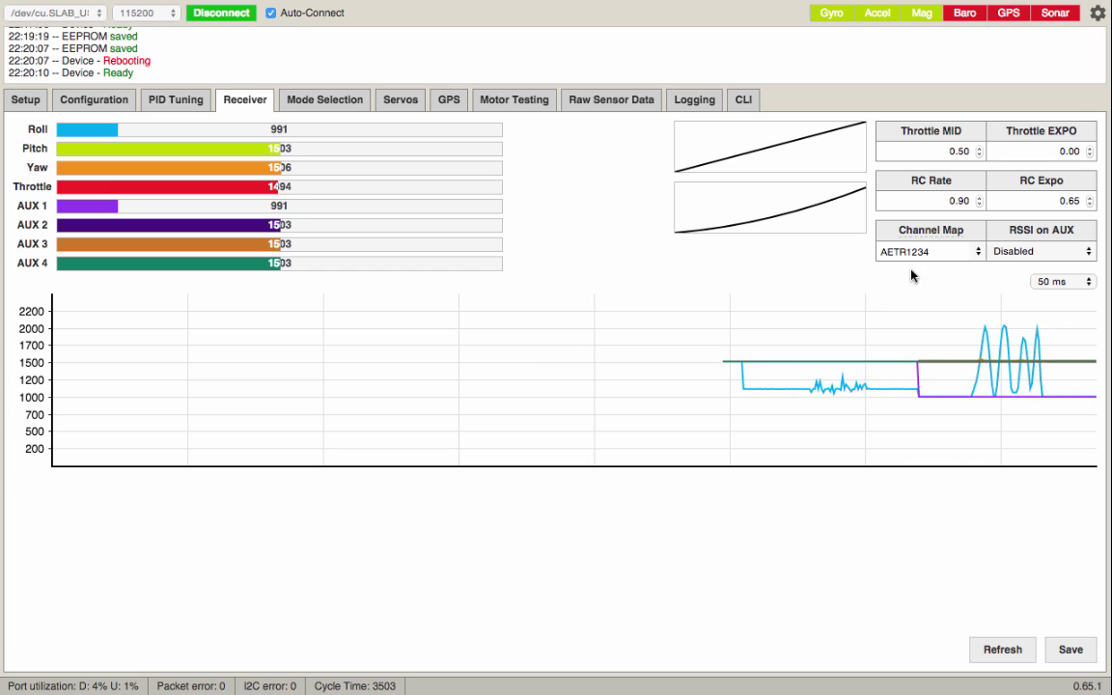
left_click(982, 253)
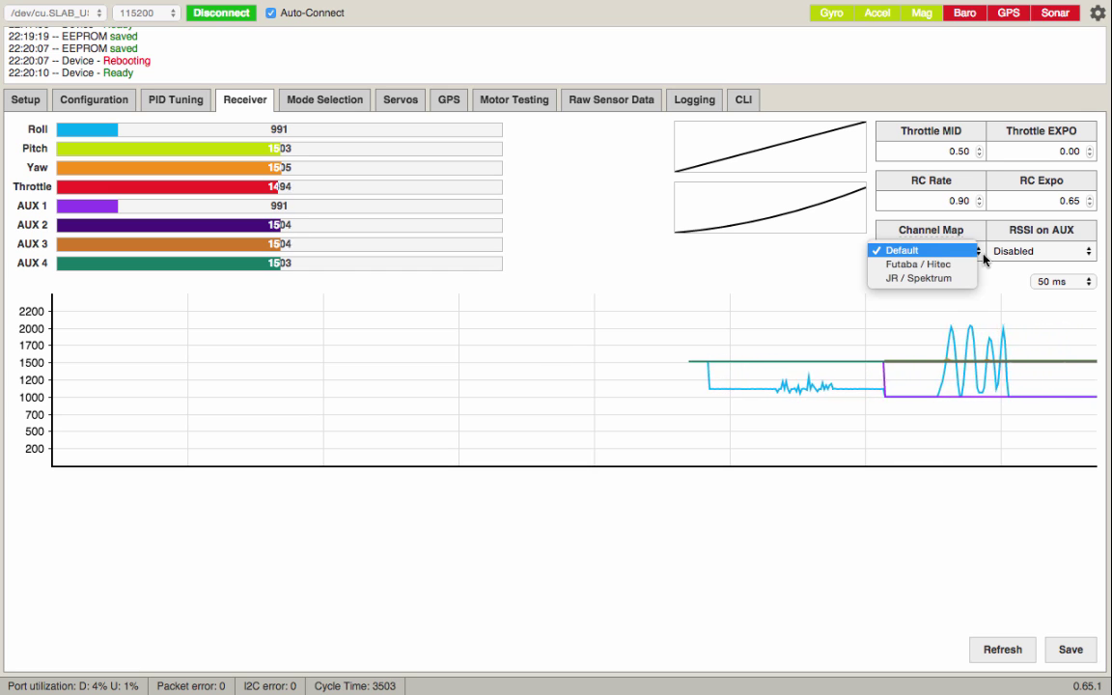
left_click(951, 279)
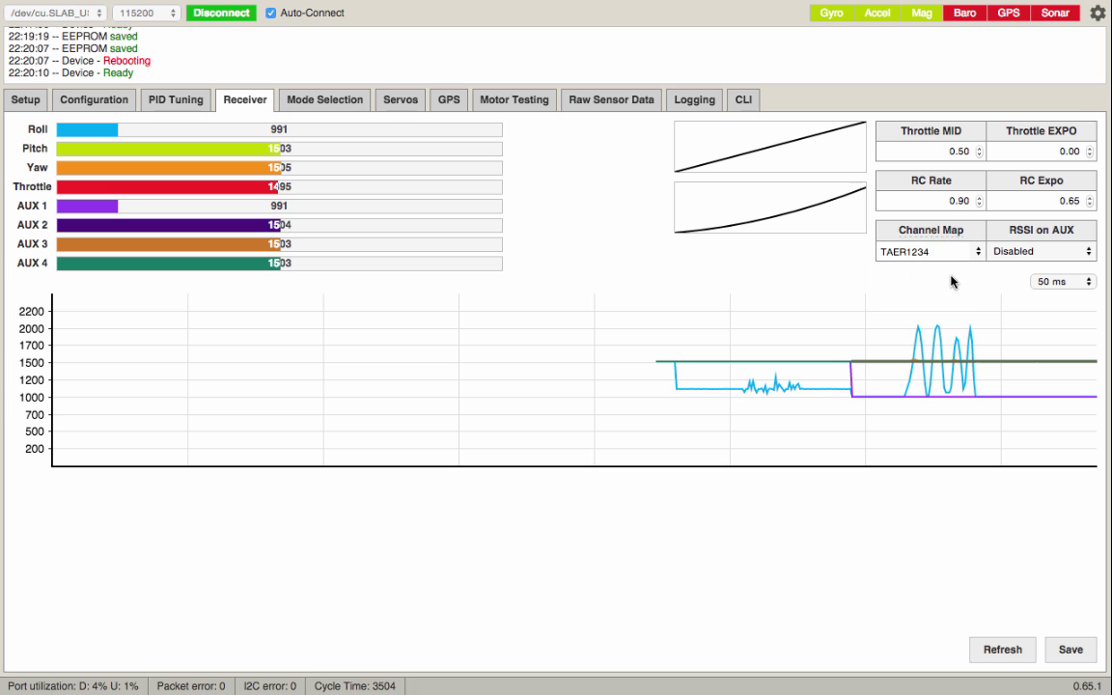
left_click(1063, 649)
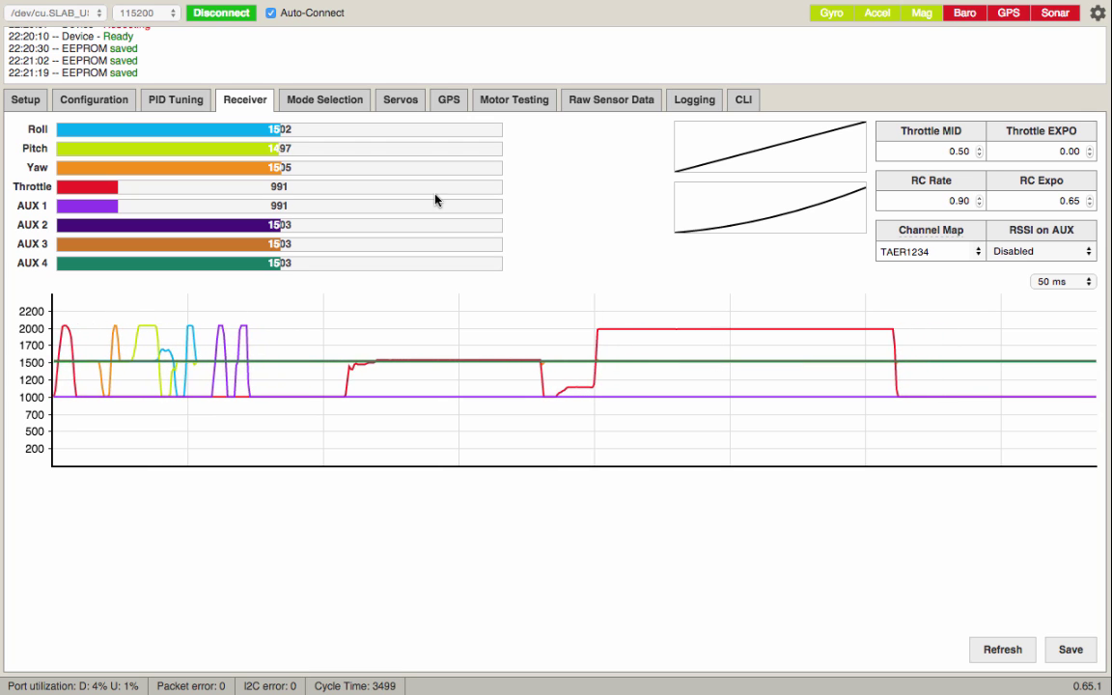
- Review the AUX switch mode assignments and the PID tuning values, and return to the setup overview
left_click(321, 102)
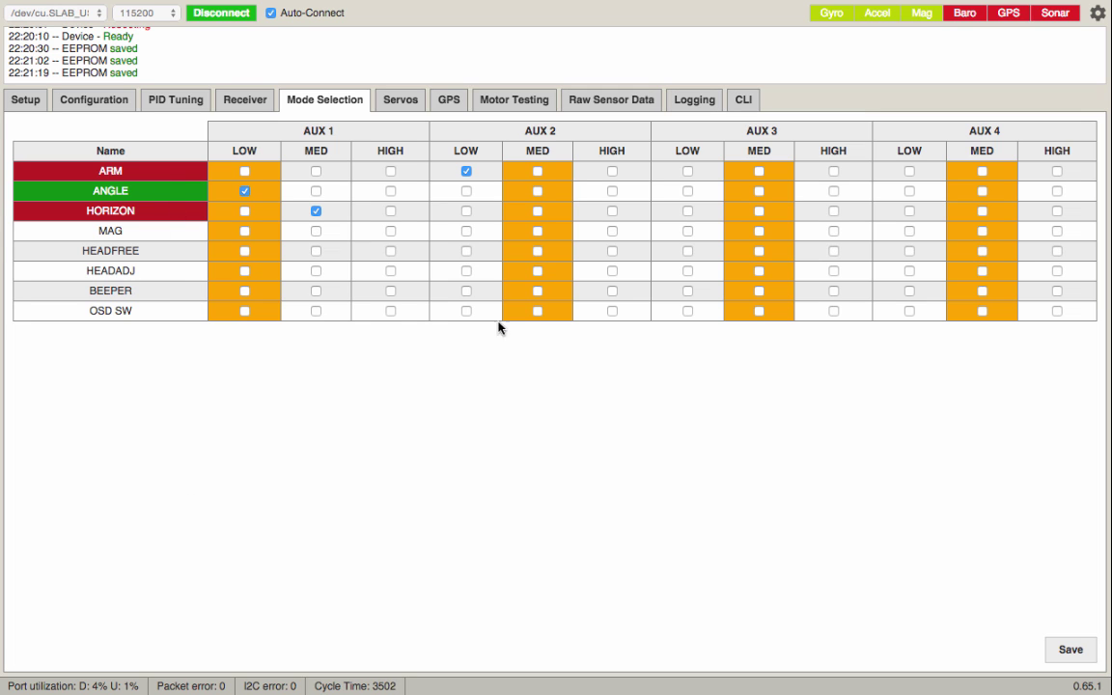
left_click(180, 99)
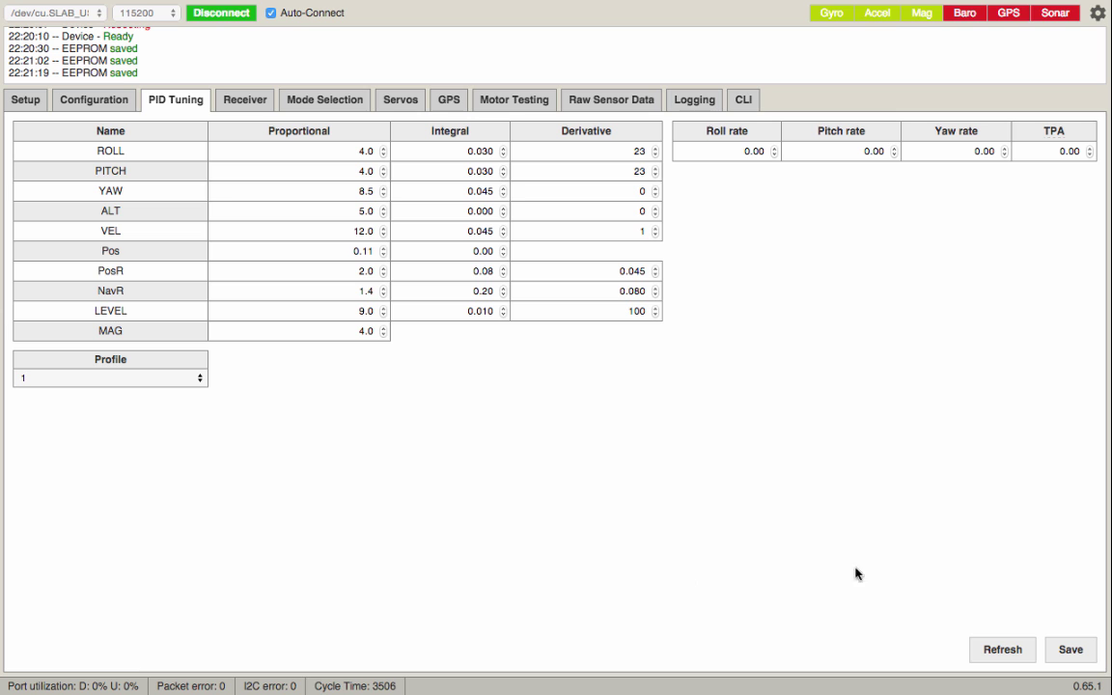
left_click(22, 109)
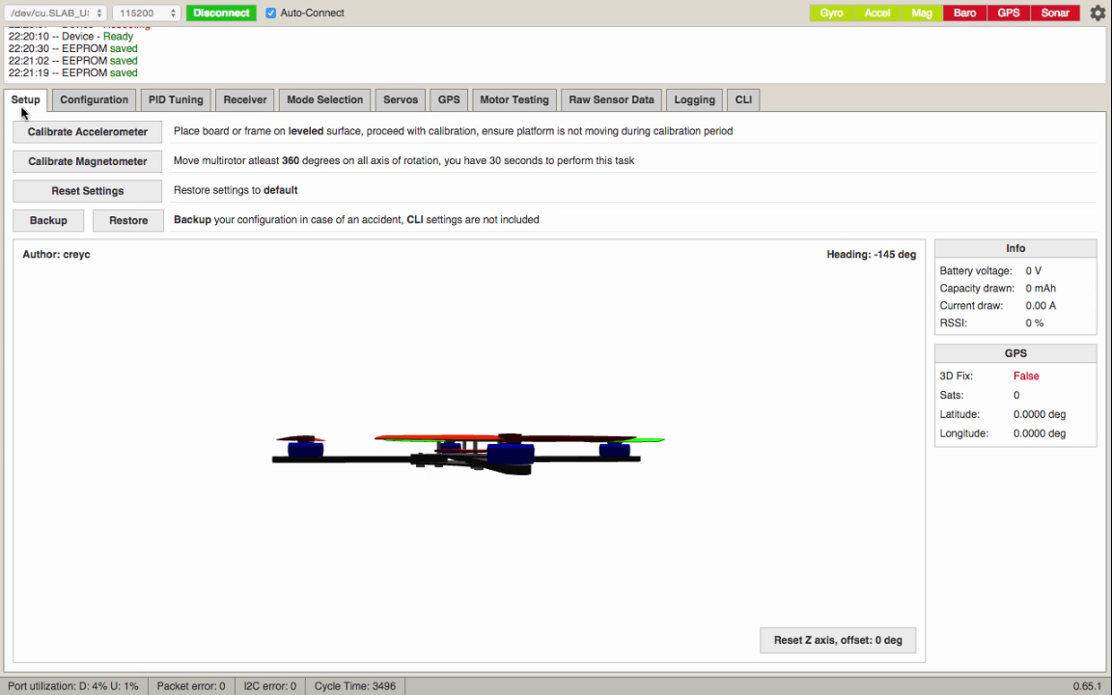